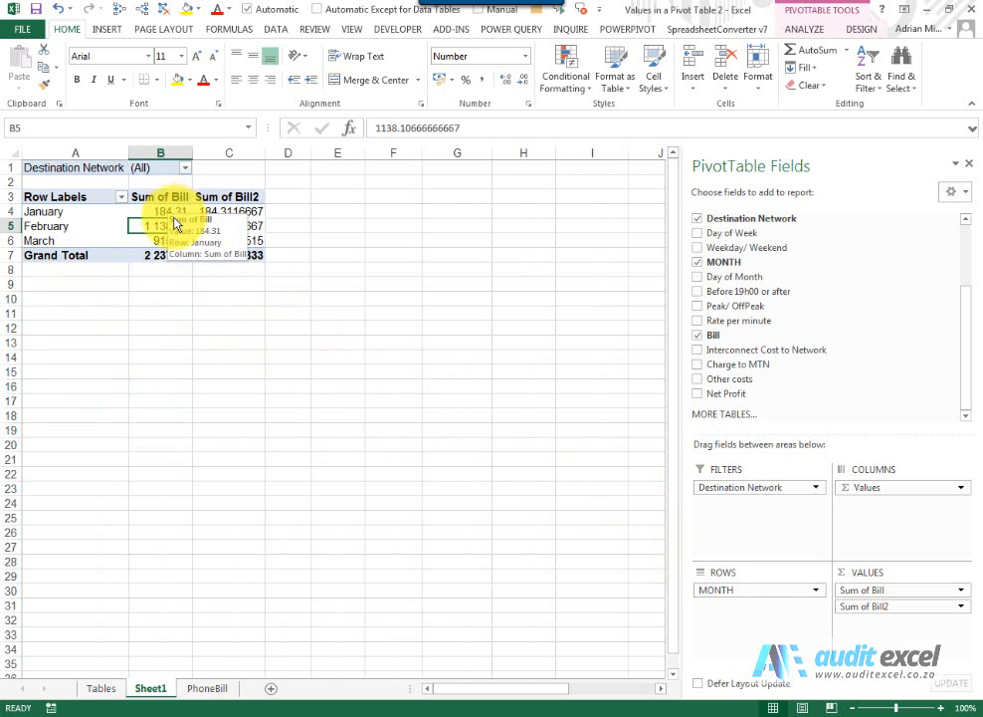
Step: Show the Sum of Bill values as % Of, with MONTH as base field and January as base item
mouse_move(158, 228)
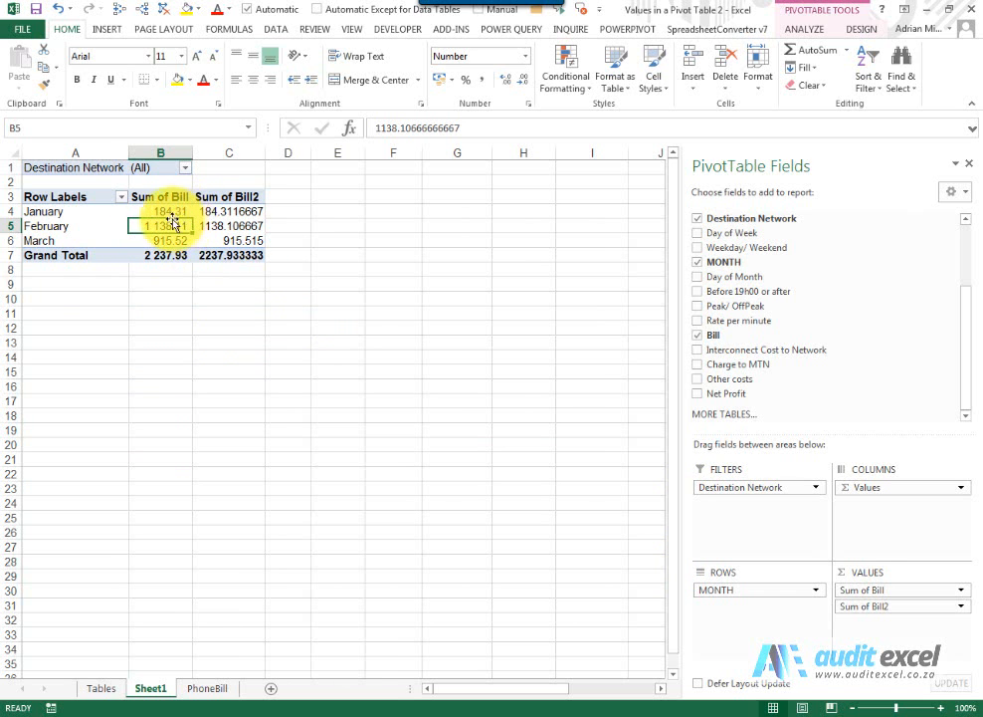
right_click(171, 212)
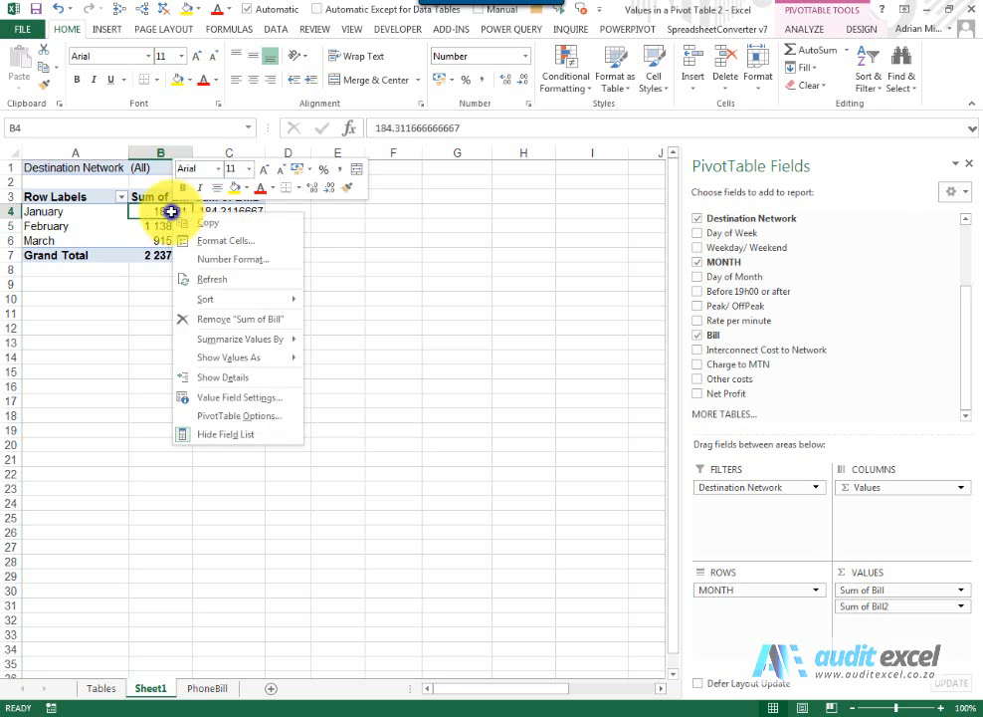
left_click(208, 397)
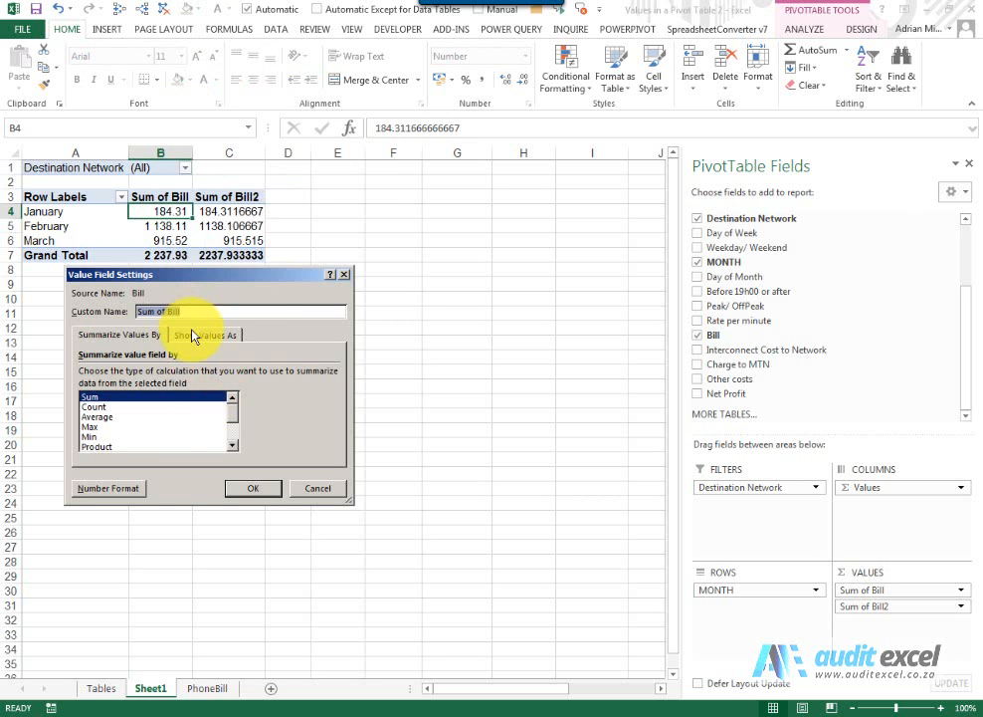
left_click(194, 335)
left_click(196, 375)
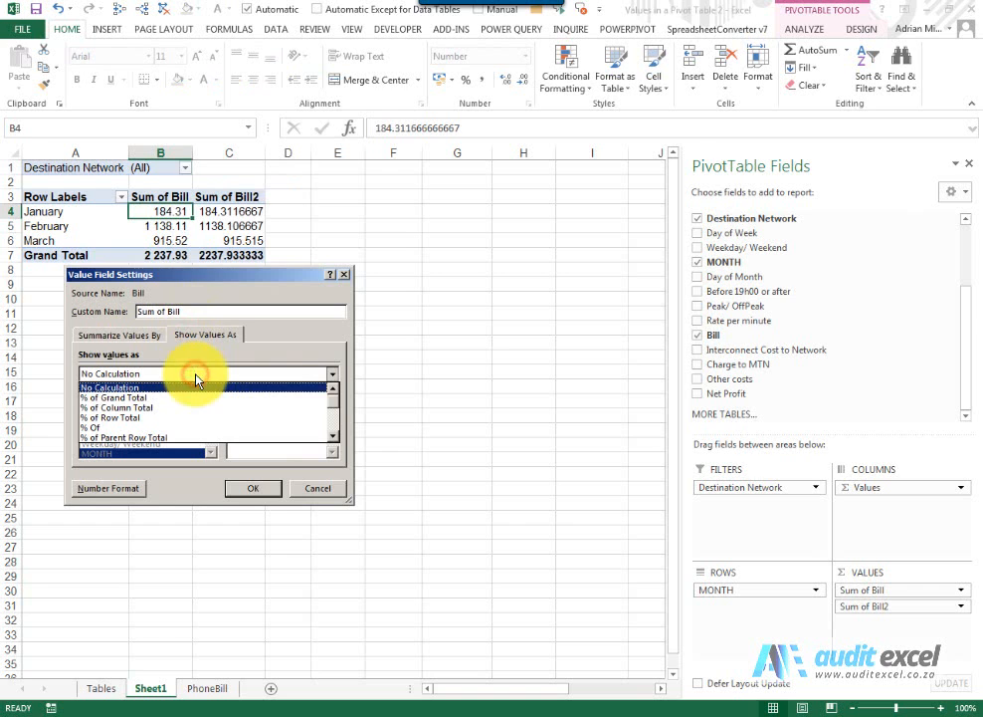
left_click(186, 428)
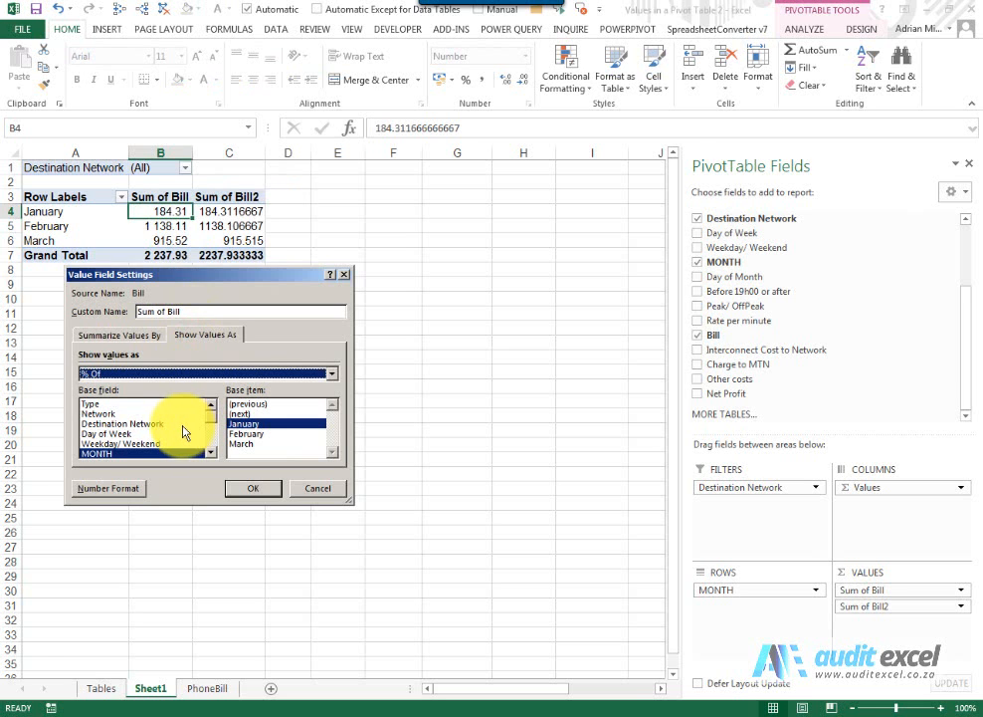
left_click(103, 455)
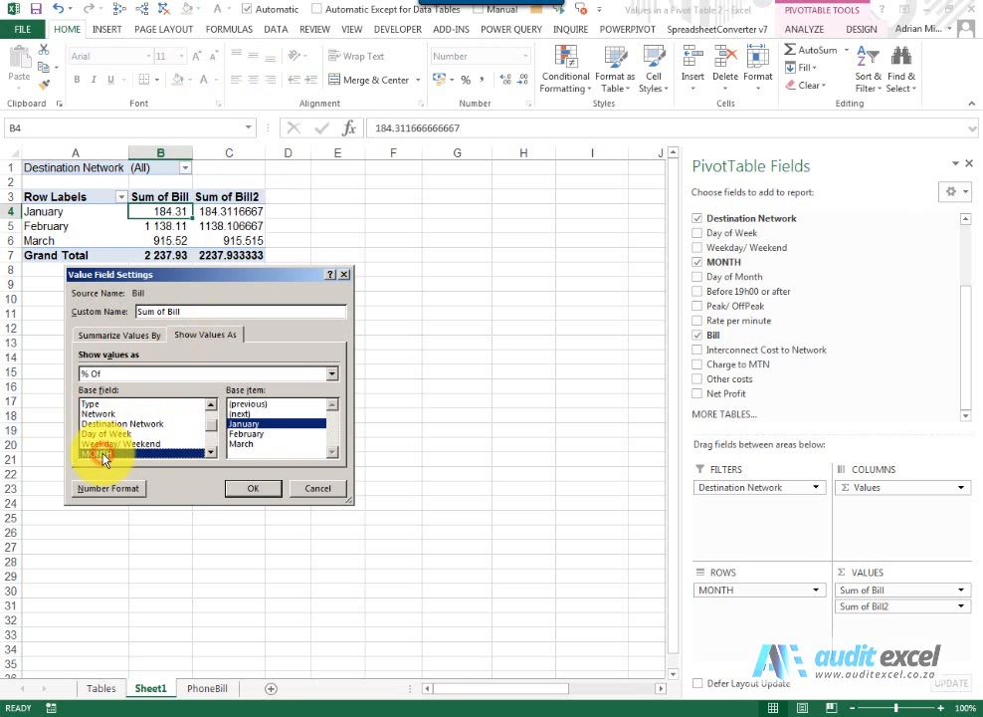
left_click(257, 420)
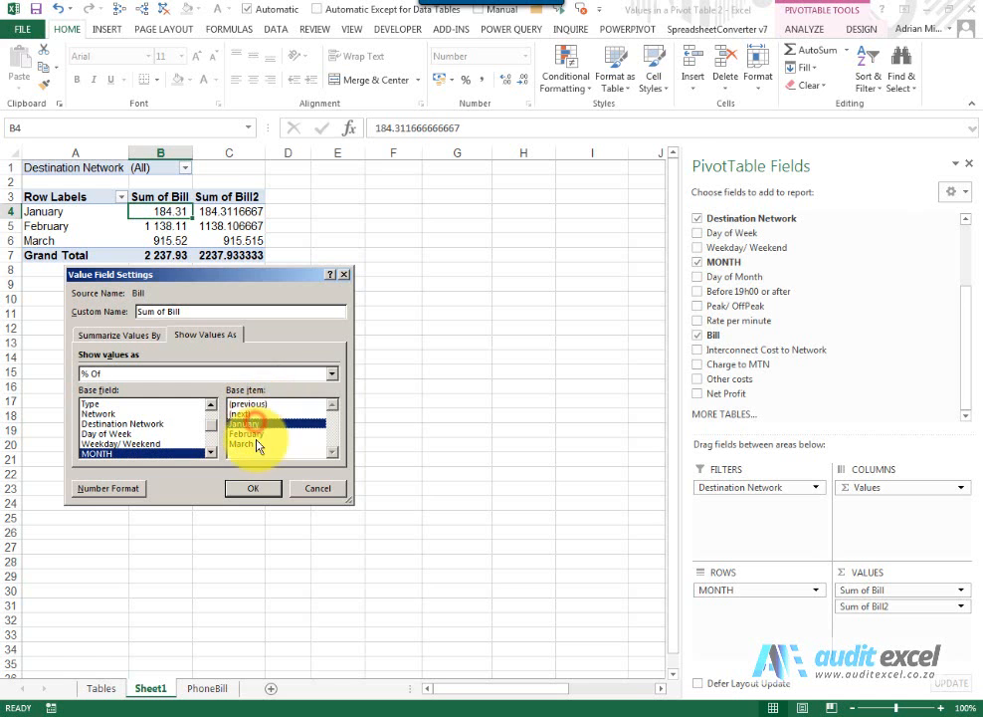
left_click(256, 489)
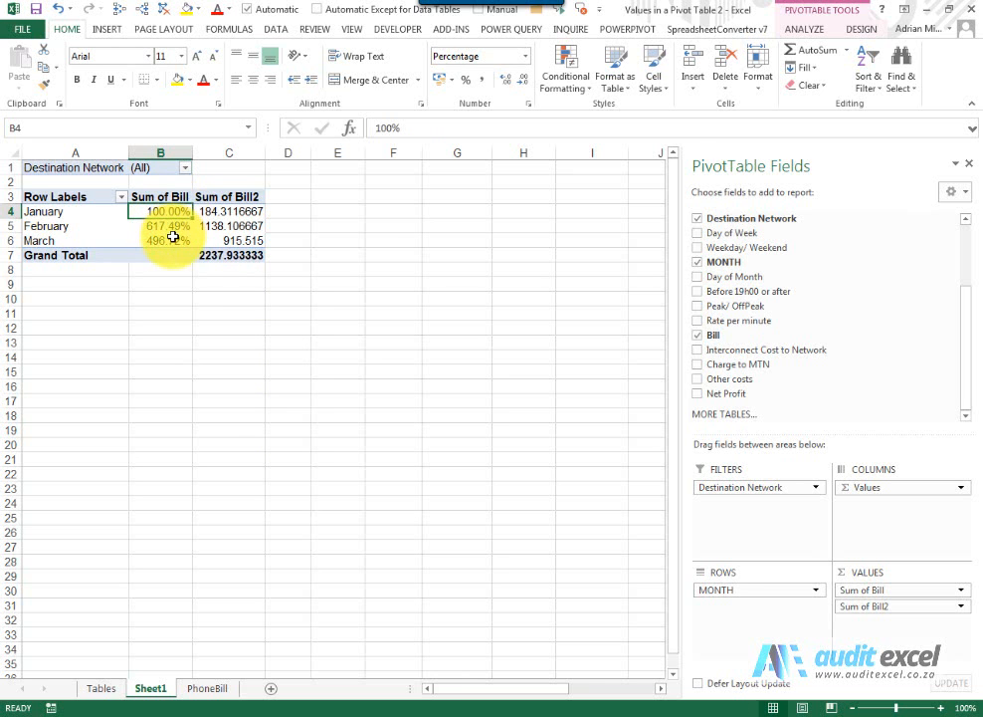
Step: Change the base item of the Sum of Bill % Of calculation to (previous), keeping MONTH as base field
mouse_move(173, 237)
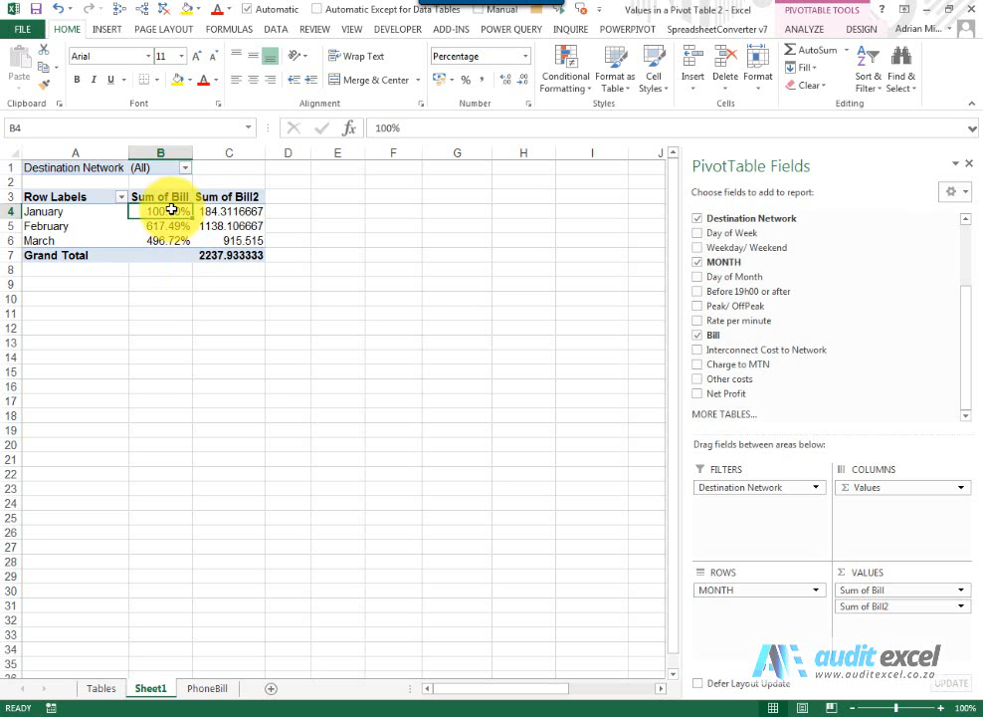
right_click(171, 210)
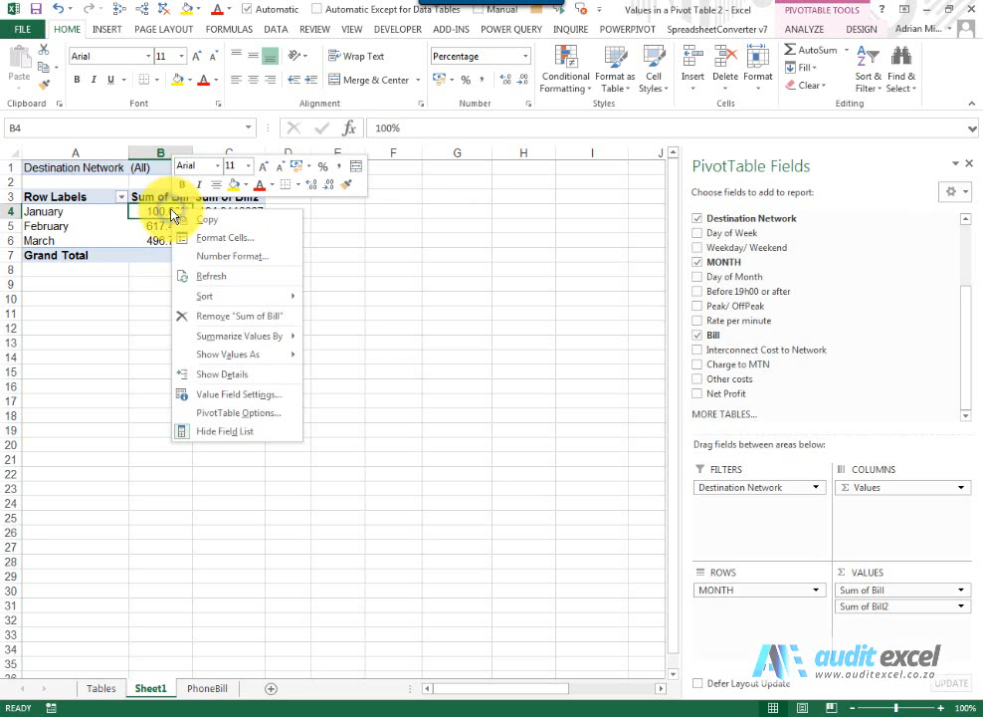
left_click(189, 394)
left_click(198, 335)
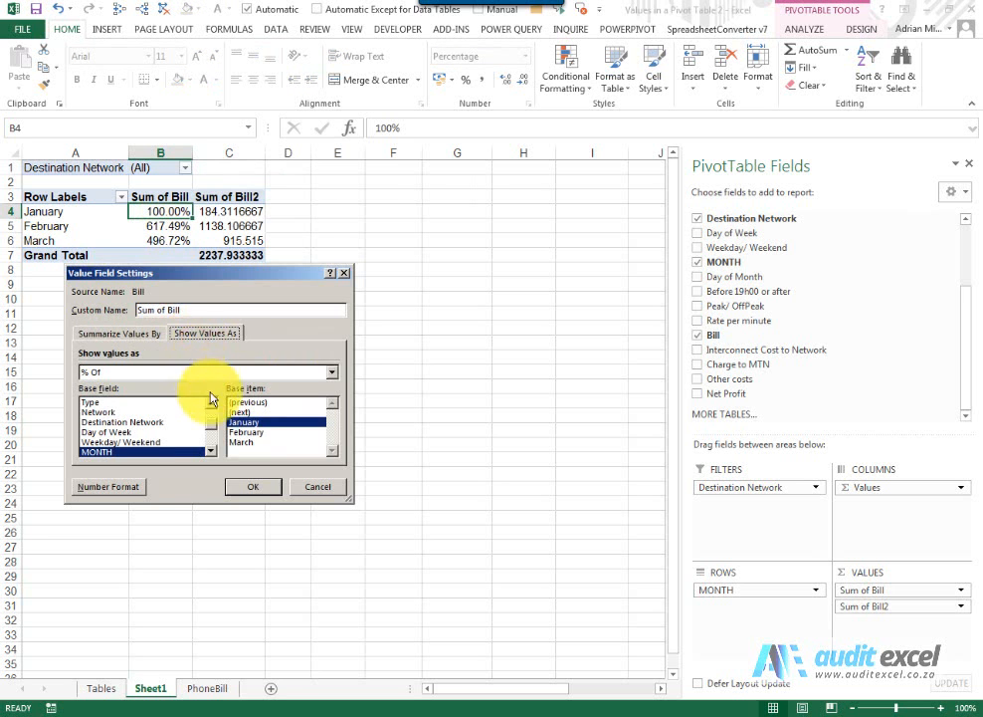
left_click(259, 403)
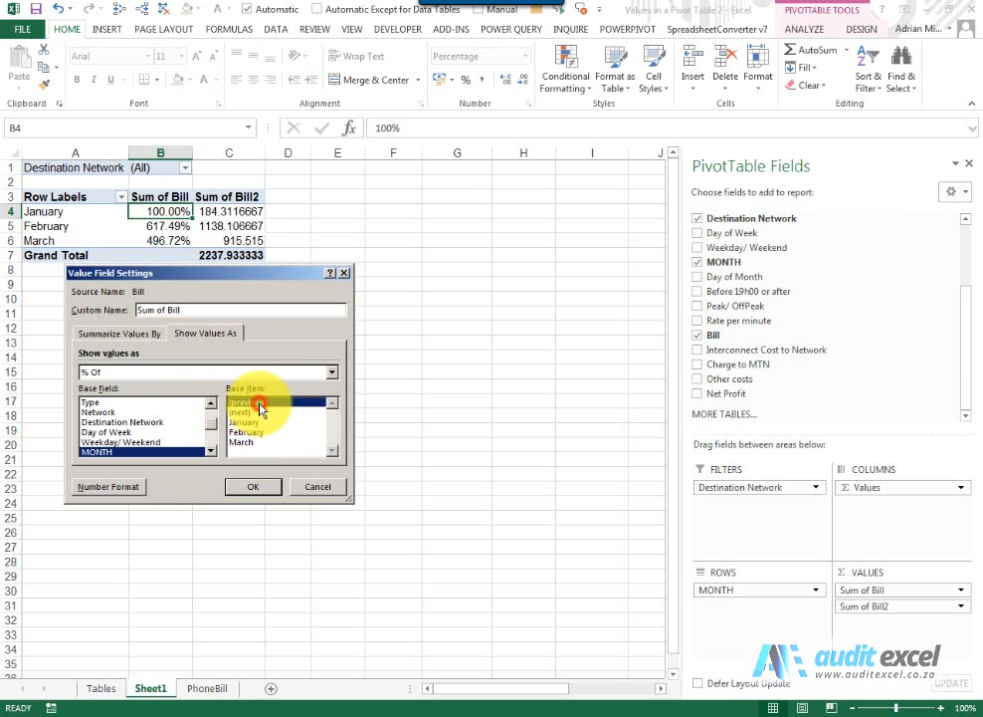
left_click(253, 487)
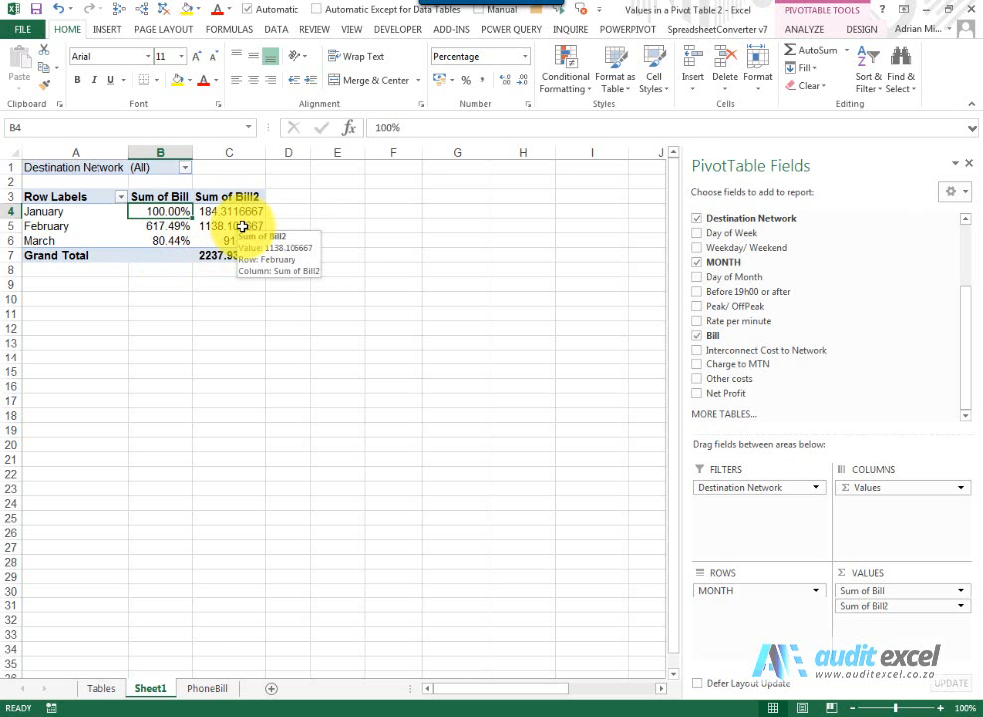
Step: Set the base item of the Sum of Bill percentage comparison to (next) for the MONTH base field
right_click(153, 211)
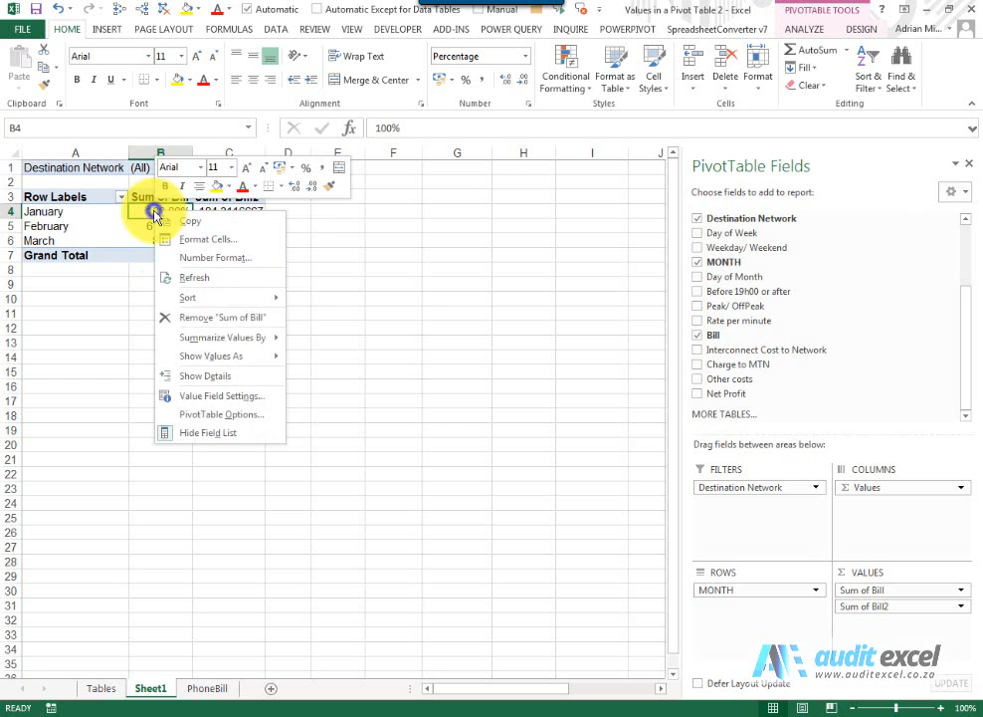
left_click(221, 395)
left_click(212, 337)
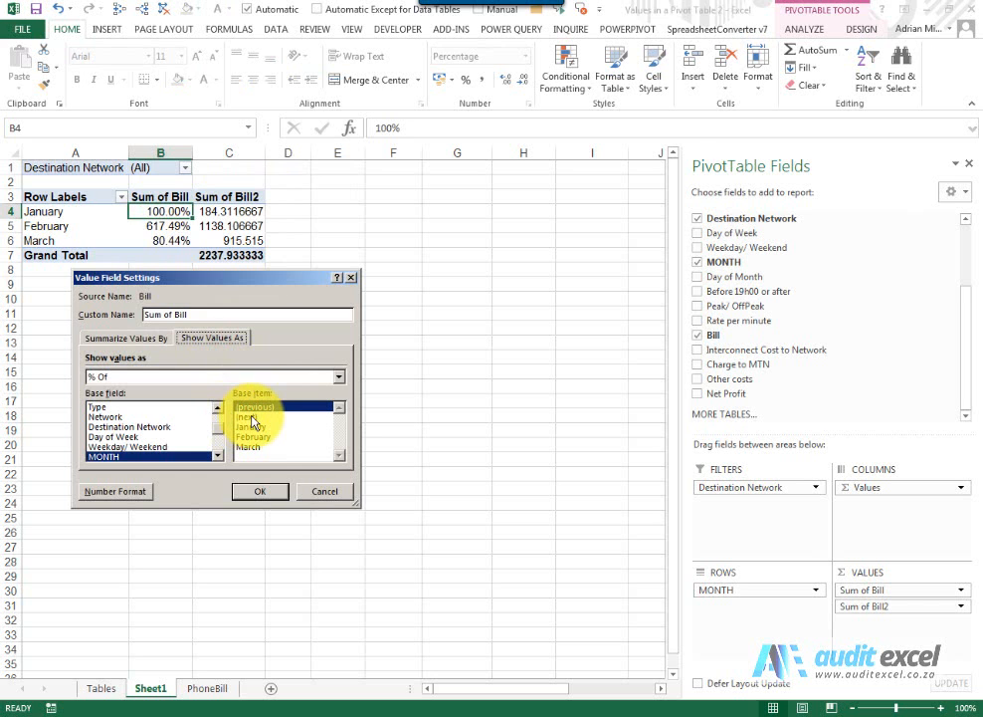
left_click(252, 417)
left_click(256, 491)
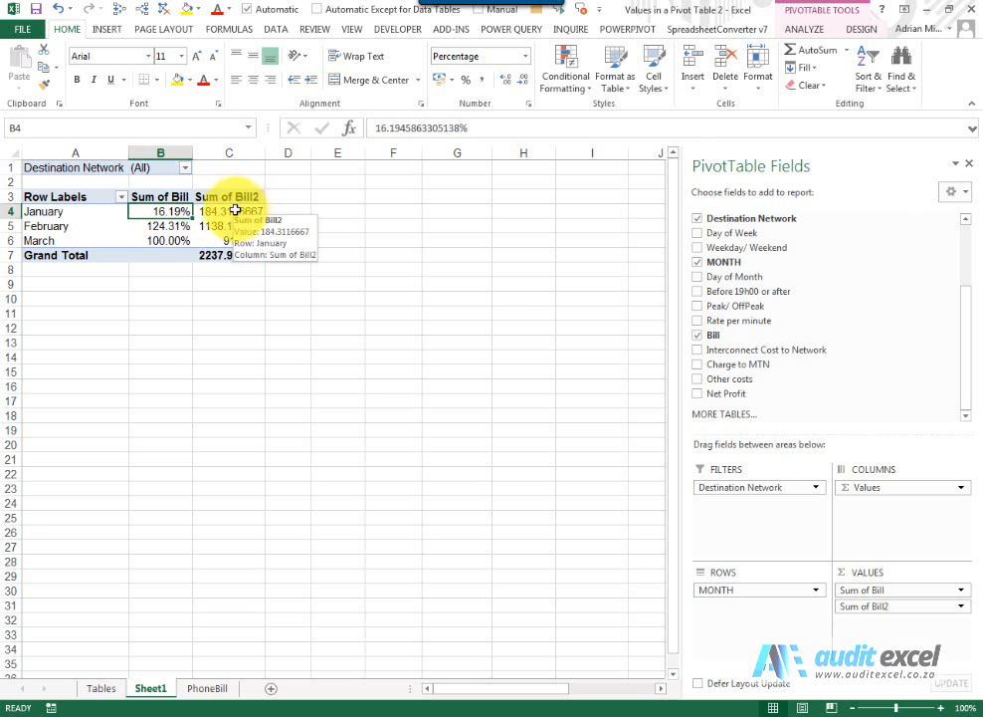
Step: Move the Destination Network field from the pivot table's filters to its rows, beneath MONTH
right_click(152, 214)
left_click(152, 215)
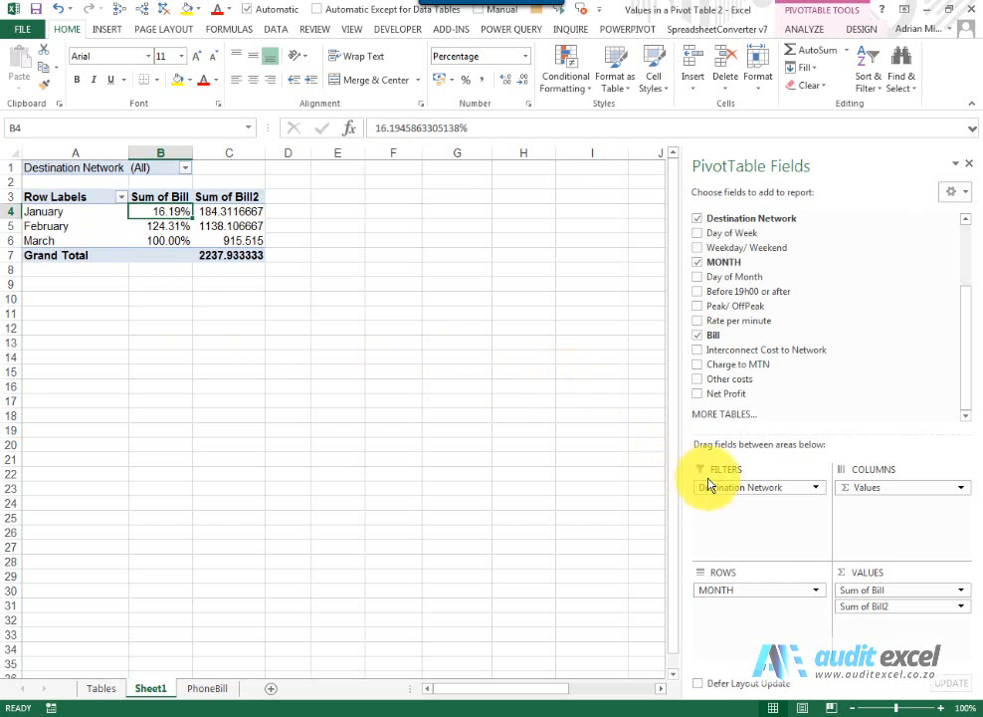
left_click_drag(727, 489, 749, 629)
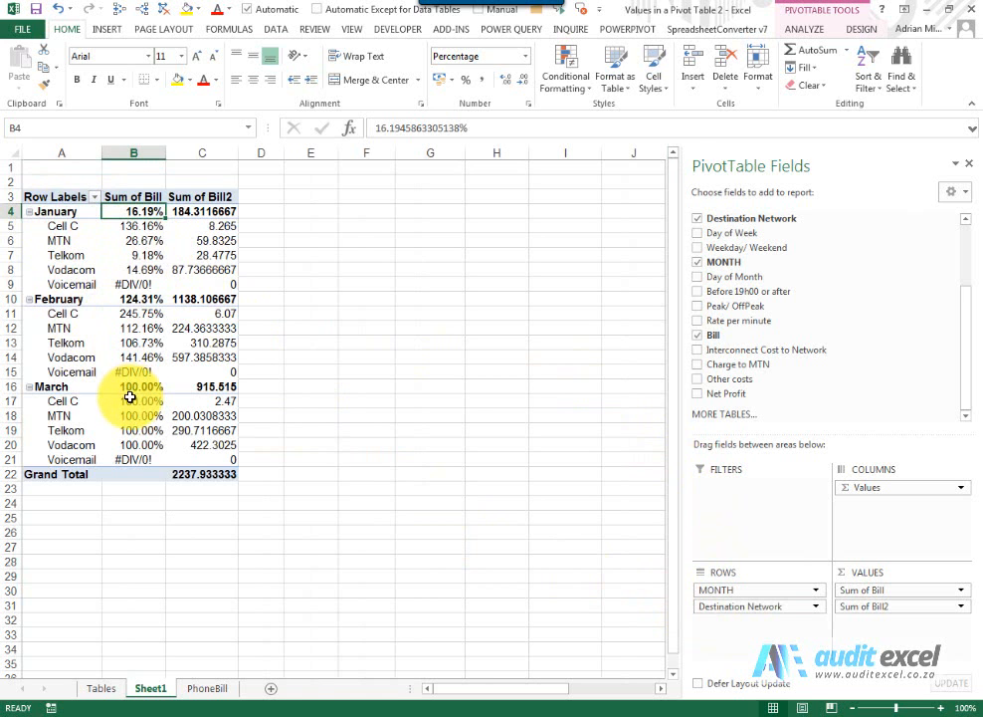
Step: Compare each network's Sum of Bill with the preceding month by setting the MONTH base item to (previous)
right_click(137, 228)
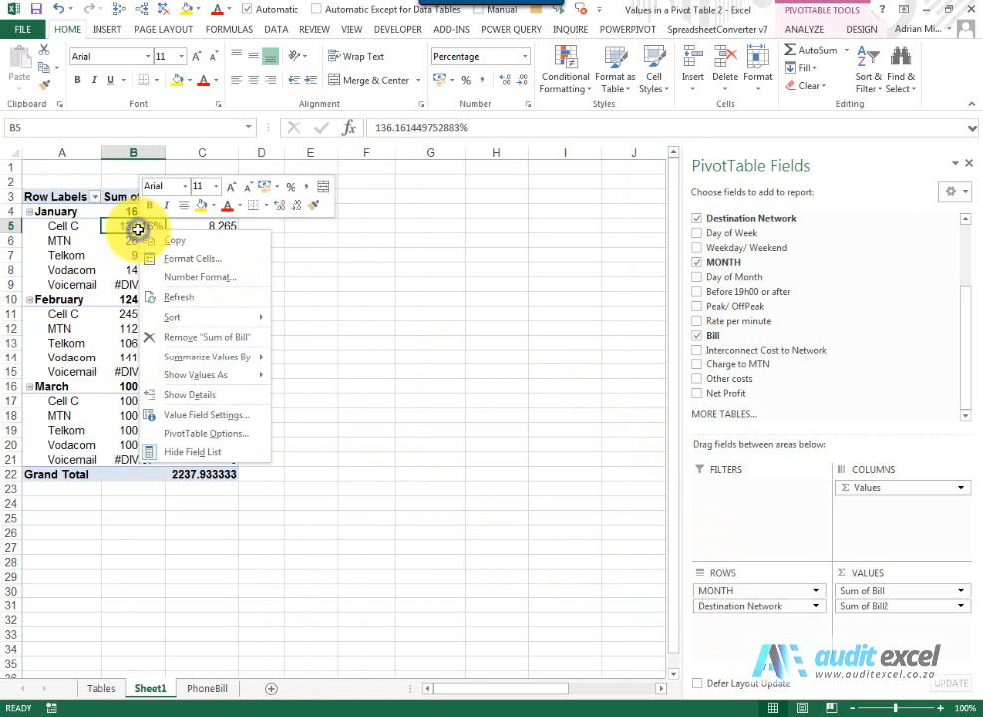
left_click(189, 414)
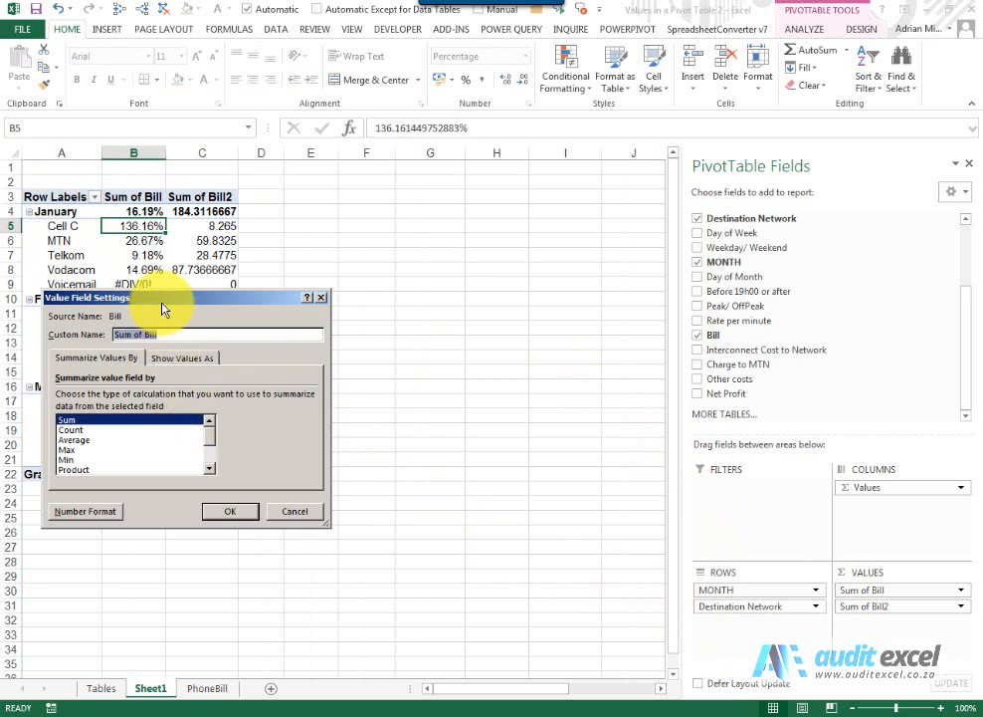
left_click_drag(162, 306, 438, 208)
left_click(450, 260)
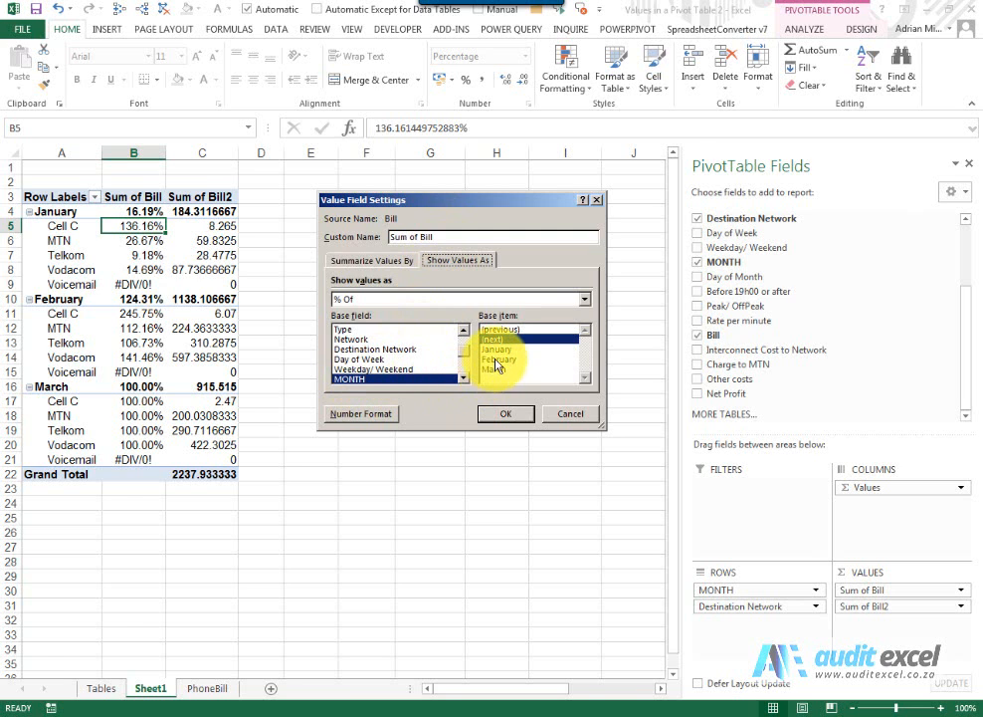
left_click(508, 329)
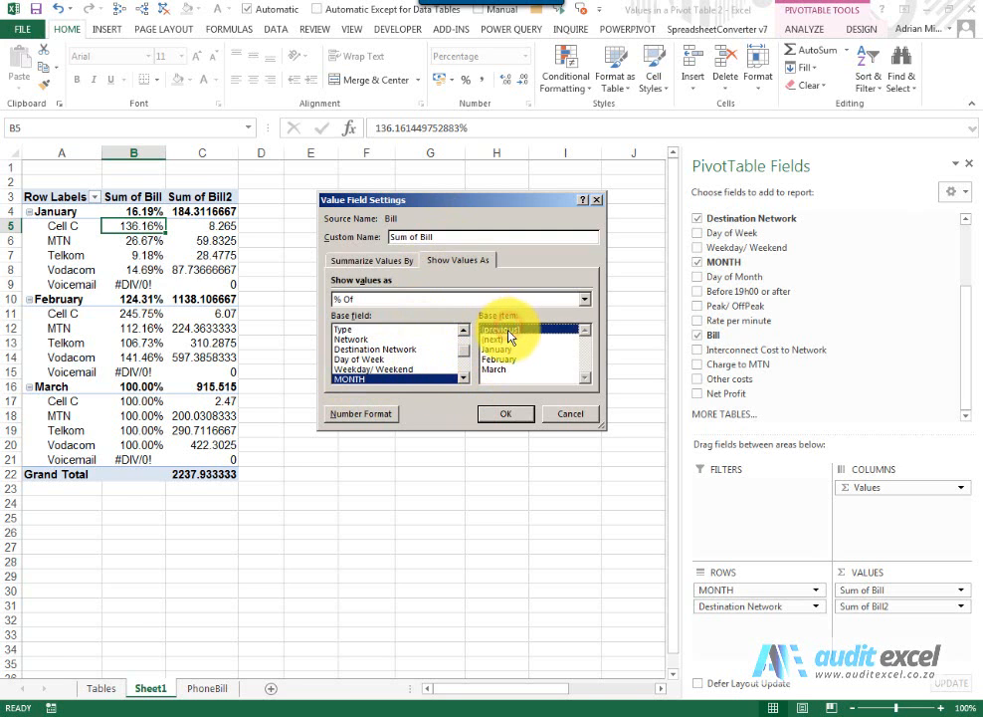
left_click(503, 414)
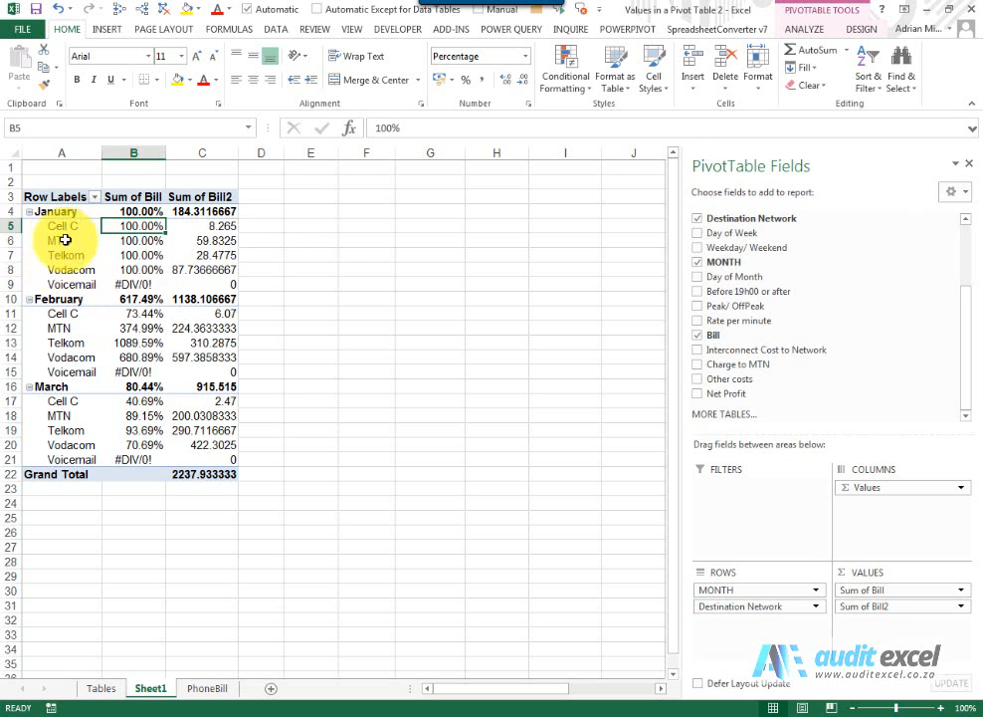
Step: Show Sum of Bill as % Of with Destination Network as base field and MTN as base item
right_click(125, 226)
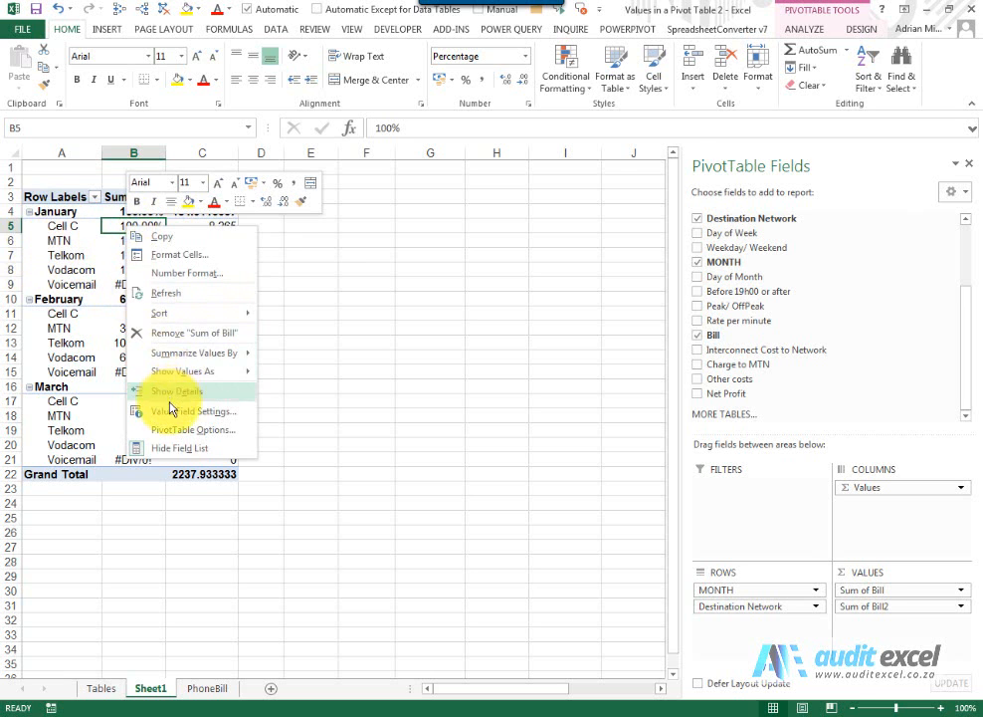
left_click(231, 410)
left_click_drag(175, 292, 404, 170)
left_click(365, 269)
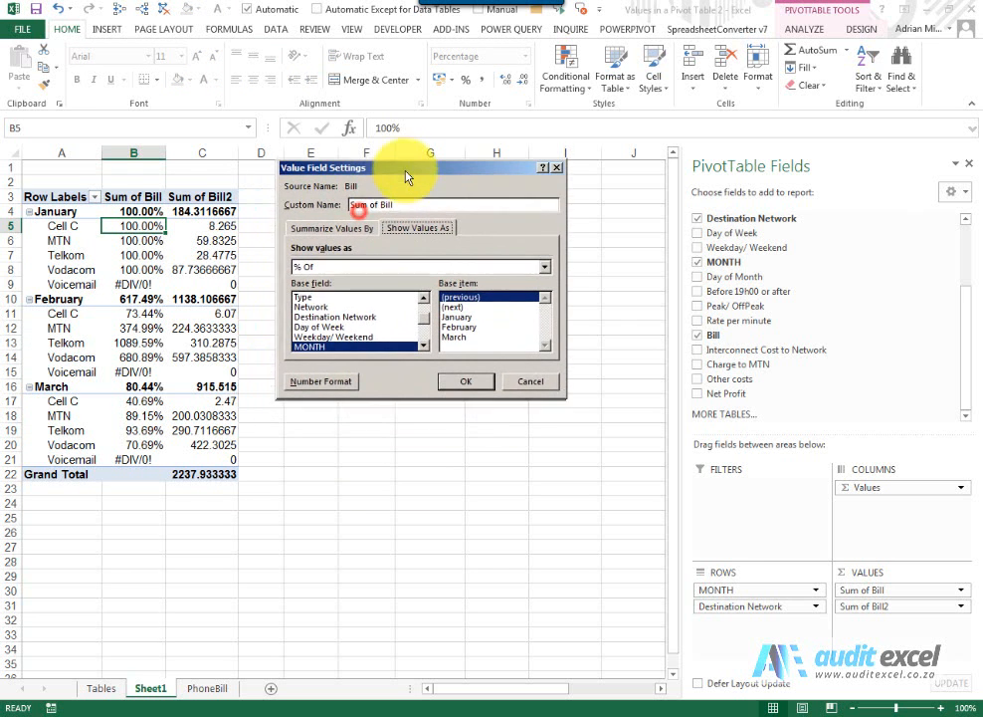
left_click(321, 316)
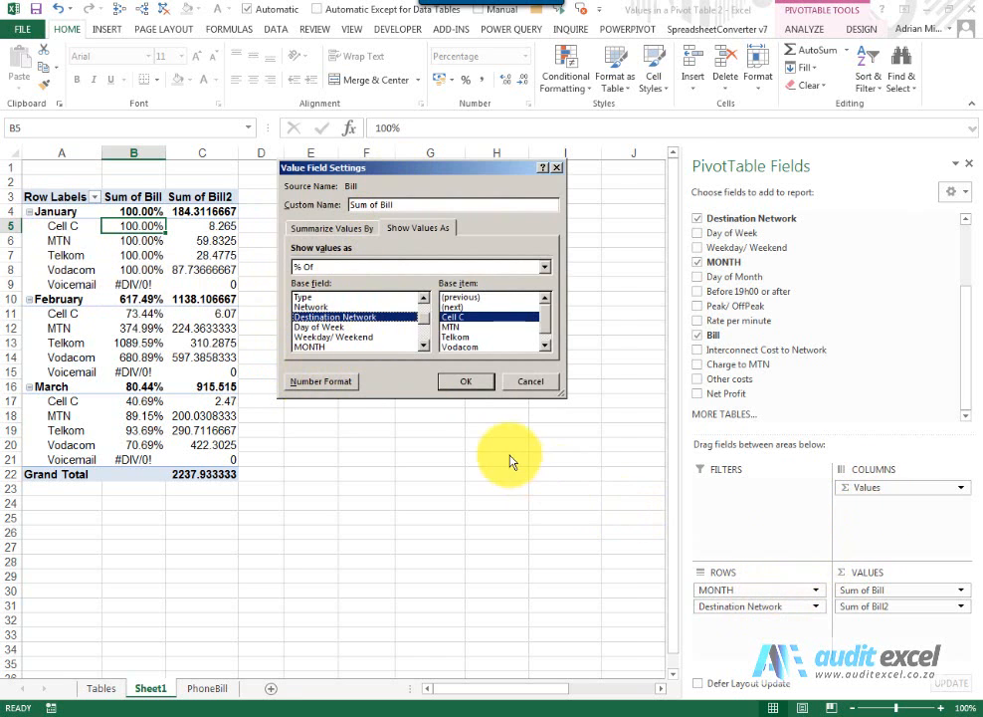
left_click(460, 328)
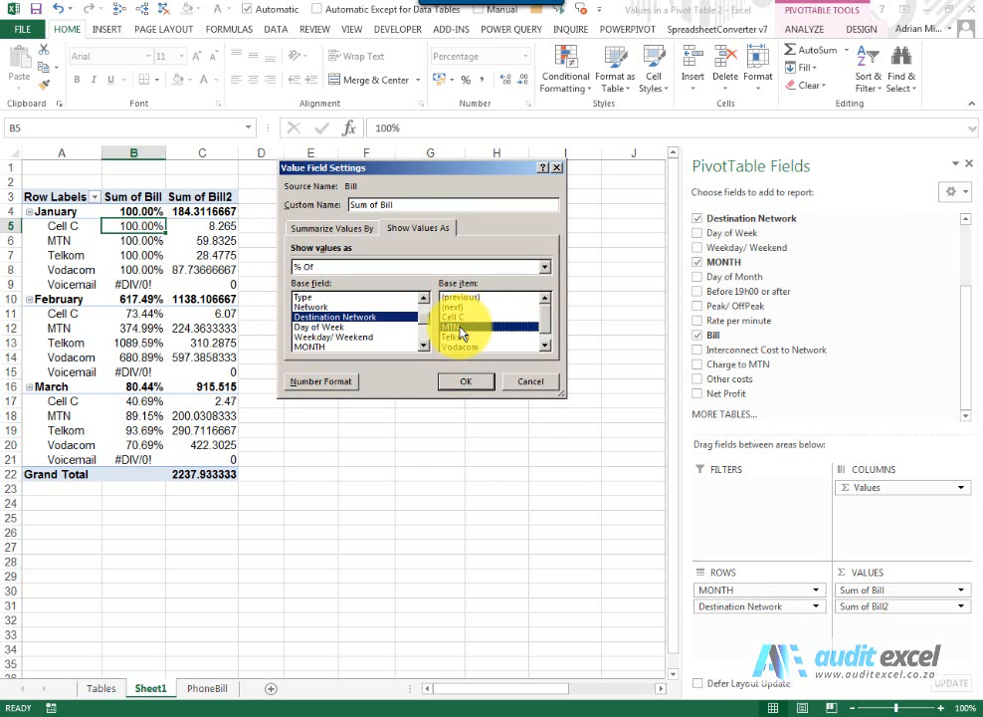
left_click(458, 382)
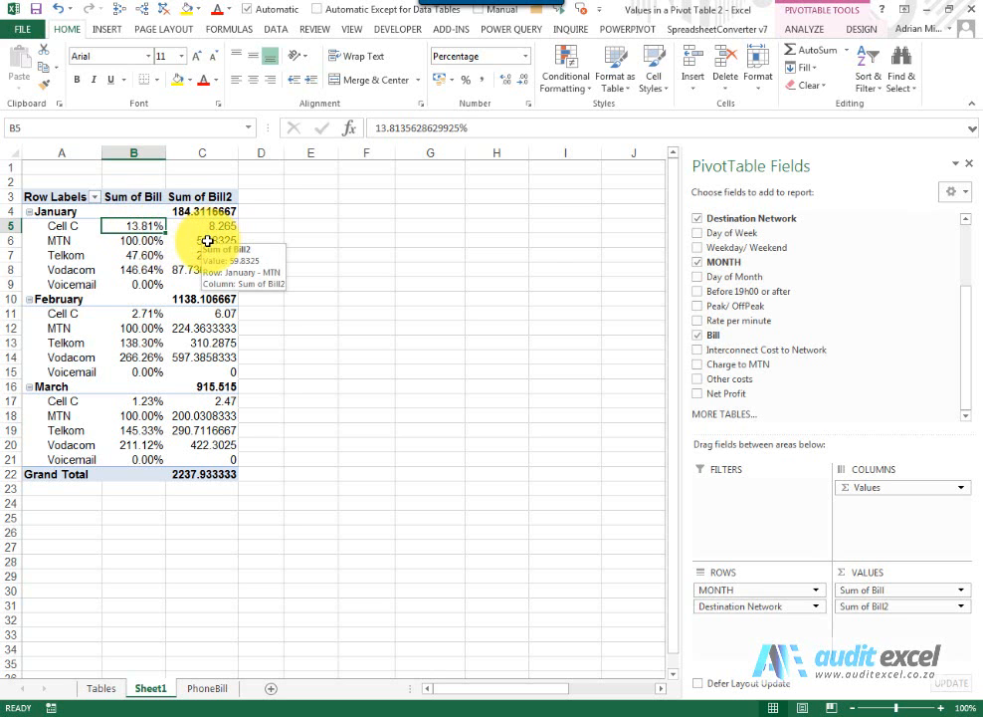
Step: Open the Show Values As settings of the Sum of Bill field
right_click(136, 227)
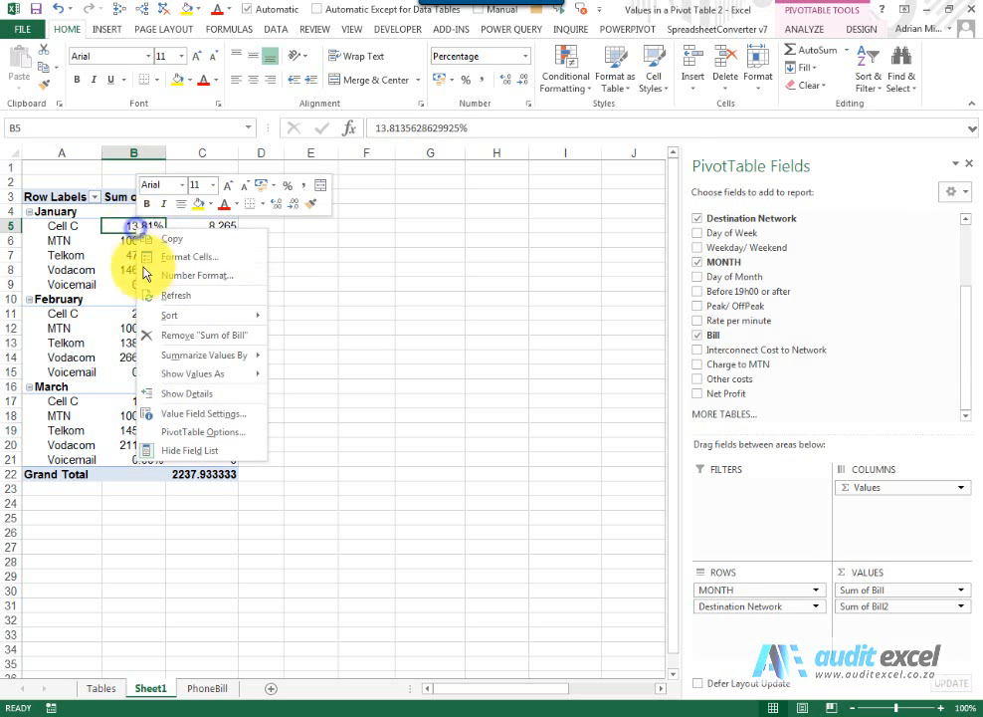
left_click(177, 412)
left_click(165, 349)
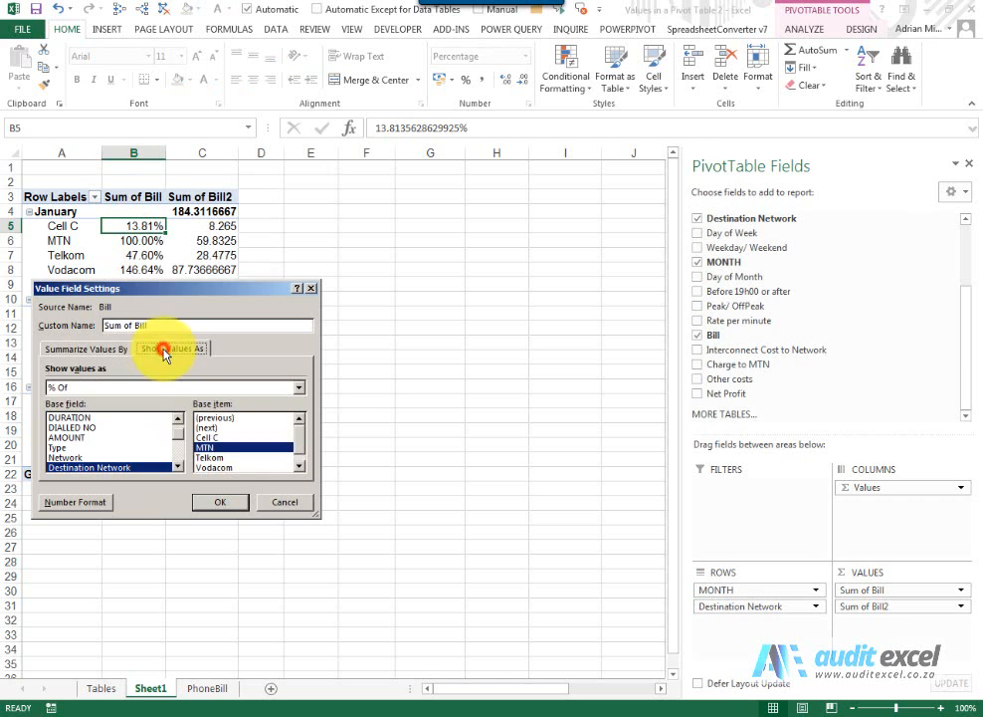